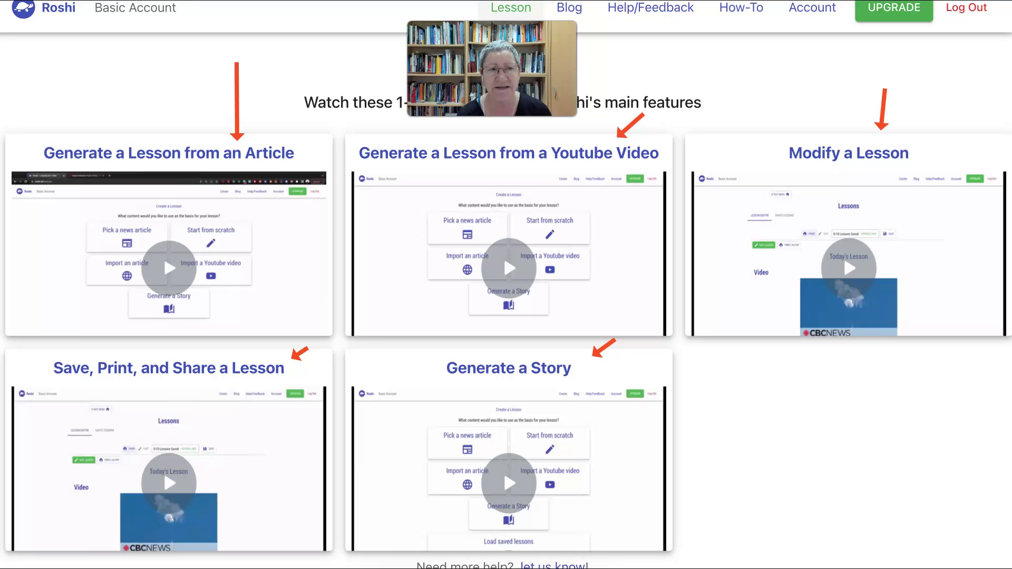
# Browse the How-To tutorial thumbnails and play the 'Generate a Lesson from an Article' guide
pyautogui.scroll(-2, 163, 255)
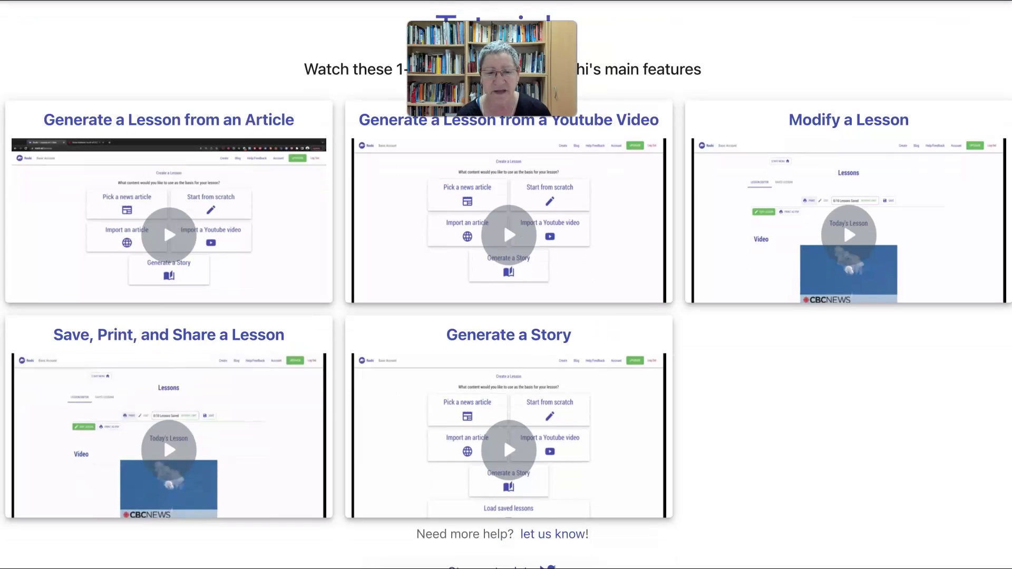
pyautogui.scroll(3, 163, 268)
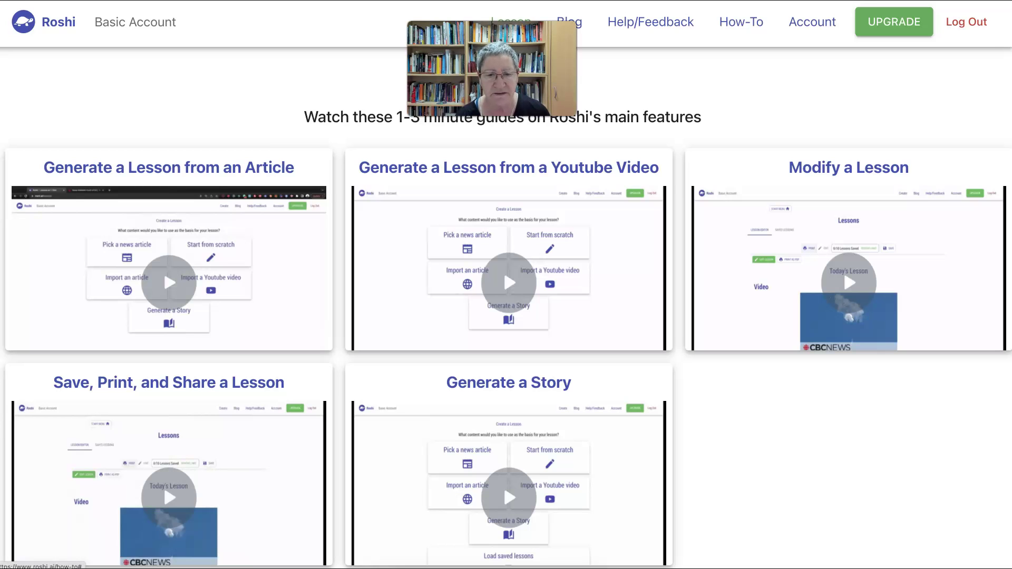
pyautogui.click(163, 268)
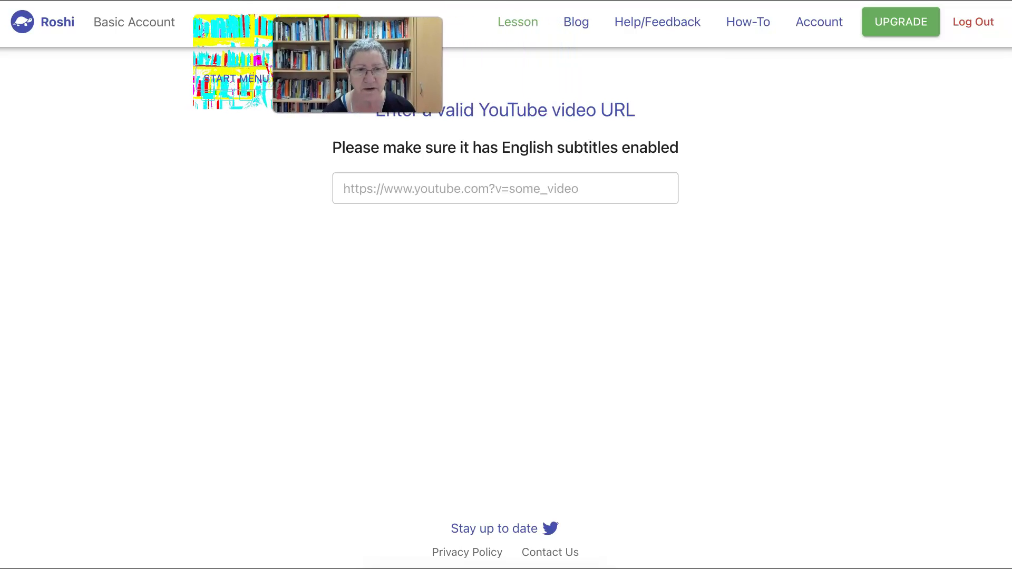
# Put the cursor in the empty 'Enter a valid YouTube video URL' field
pyautogui.click(344, 188)
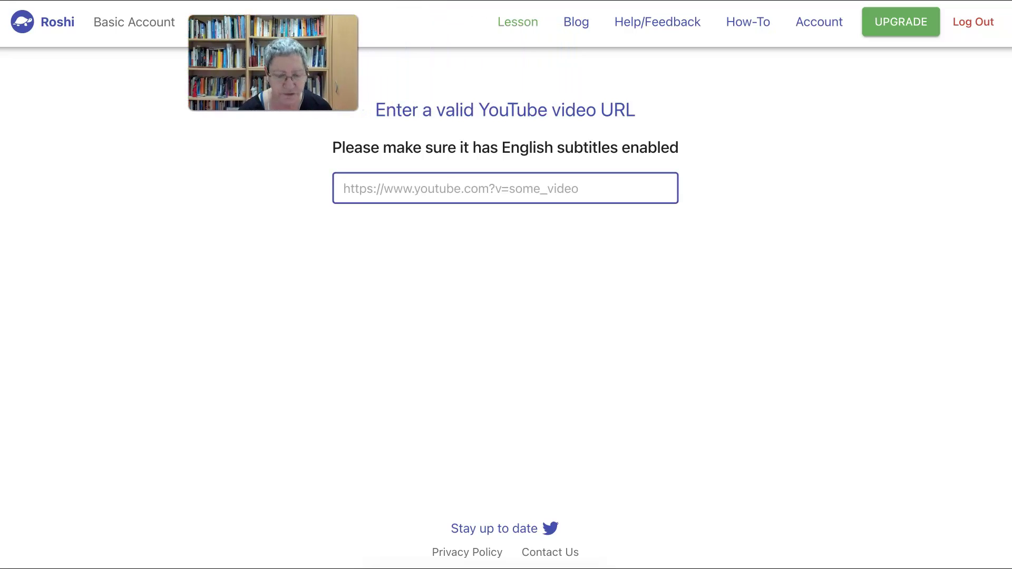
# Paste the 'Task of a WebQuest' YouTube video link into the URL field
pyautogui.write('https://youtu.be/XYUVYKo9Mc8')
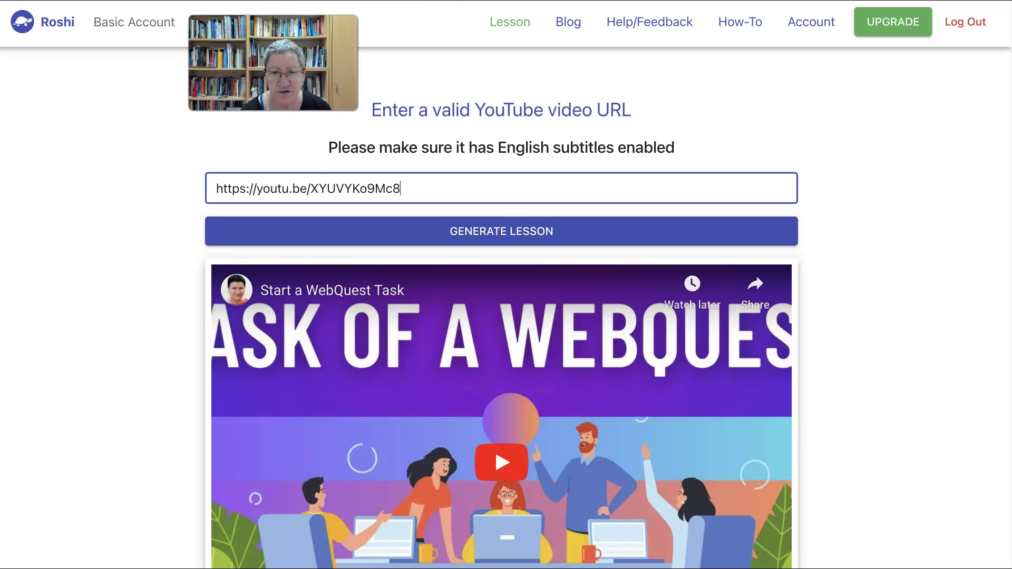
pyautogui.scroll(-3, 855, 227)
pyautogui.scroll(3, 854, 227)
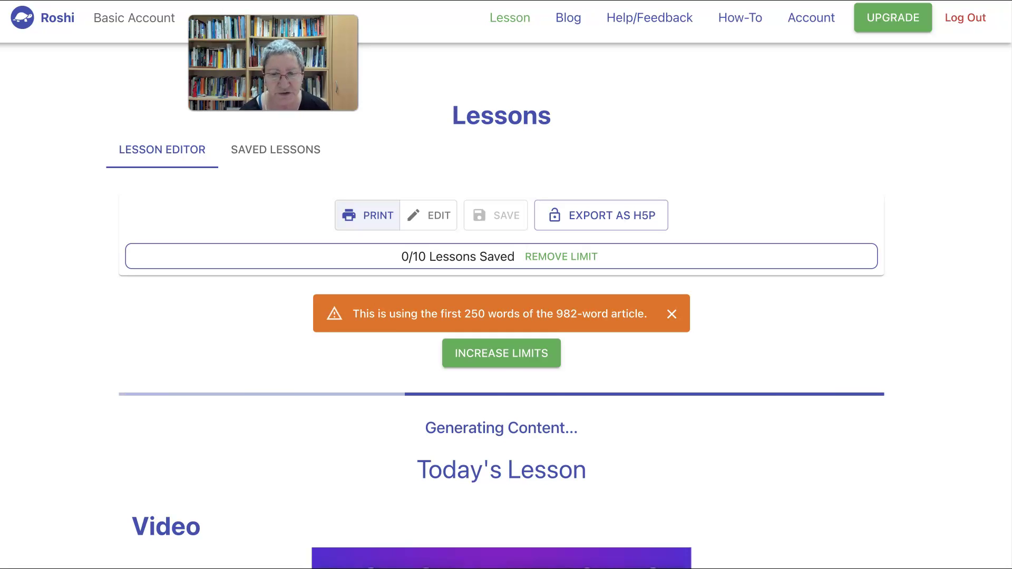
# Review the generated Summarized Text, eight-term Vocabulary matching and three True or False questions
pyautogui.scroll(-2, 504, 328)
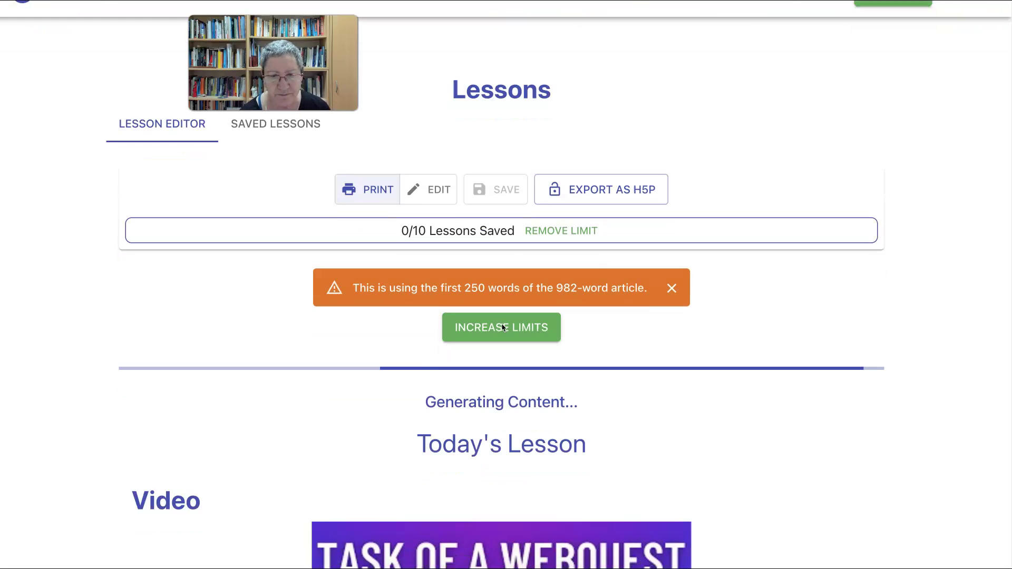
pyautogui.scroll(-3, 504, 327)
pyautogui.scroll(-6, 511, 300)
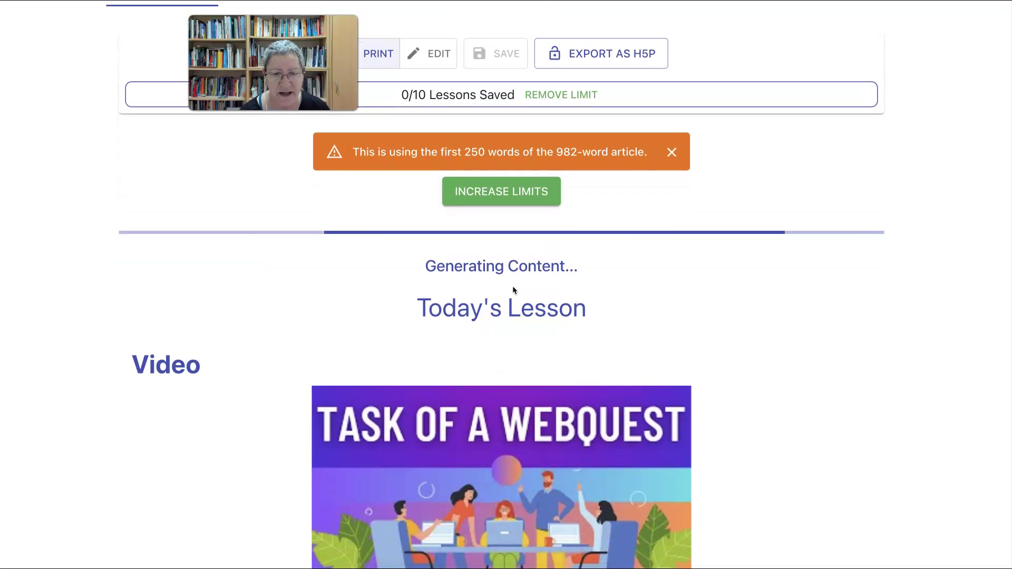
pyautogui.scroll(-5, 513, 290)
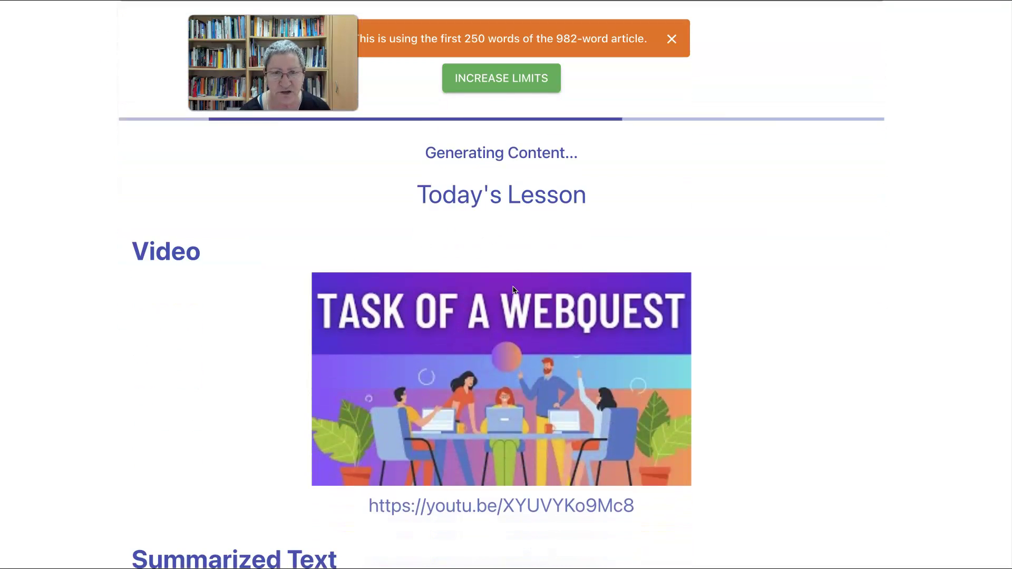
pyautogui.scroll(12, 513, 290)
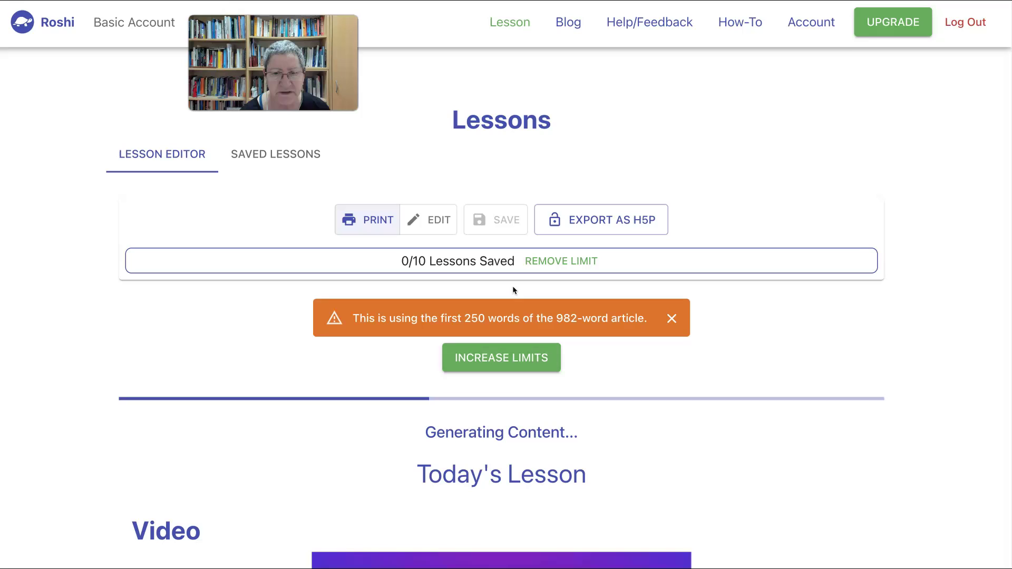
pyautogui.scroll(-6, 513, 290)
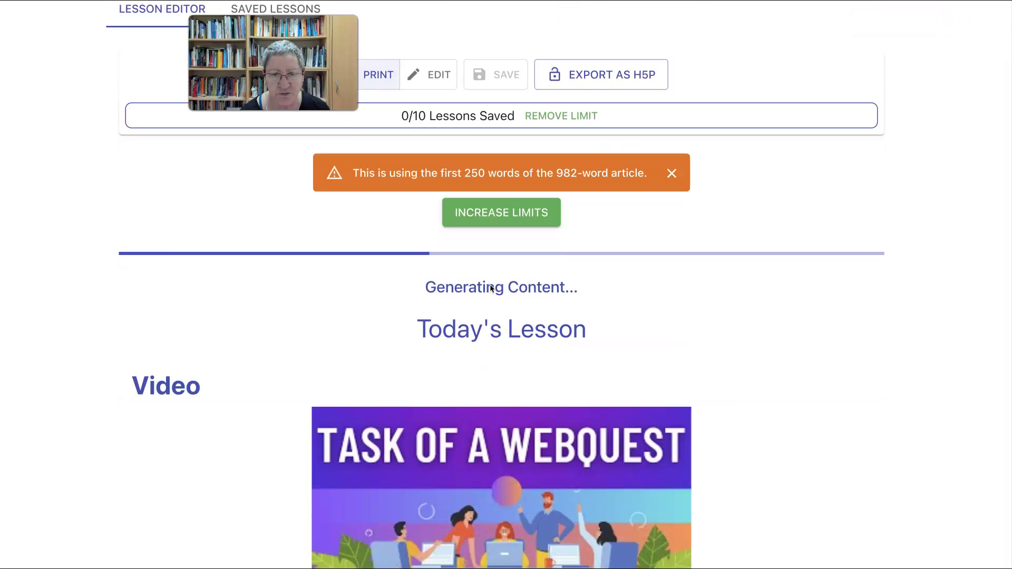
pyautogui.scroll(-9, 491, 288)
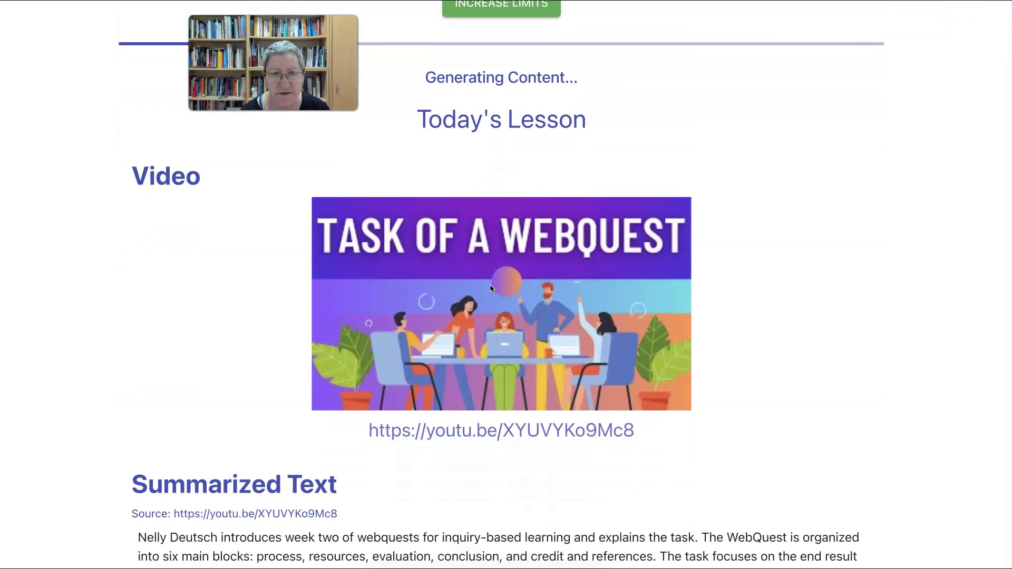
pyautogui.scroll(-2, 491, 288)
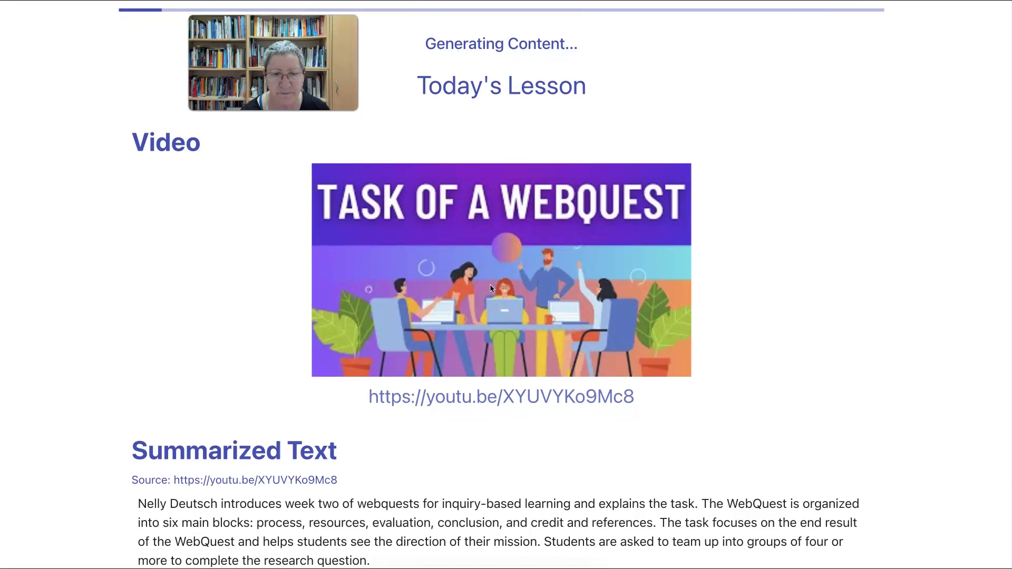
pyautogui.scroll(-1, 490, 288)
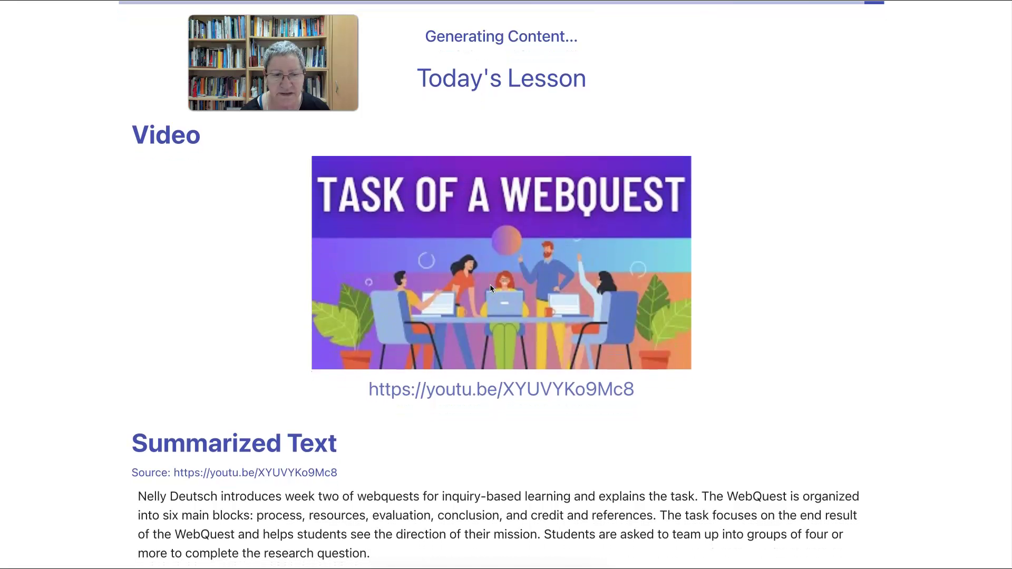
pyautogui.scroll(-2, 491, 288)
pyautogui.scroll(-1, 490, 289)
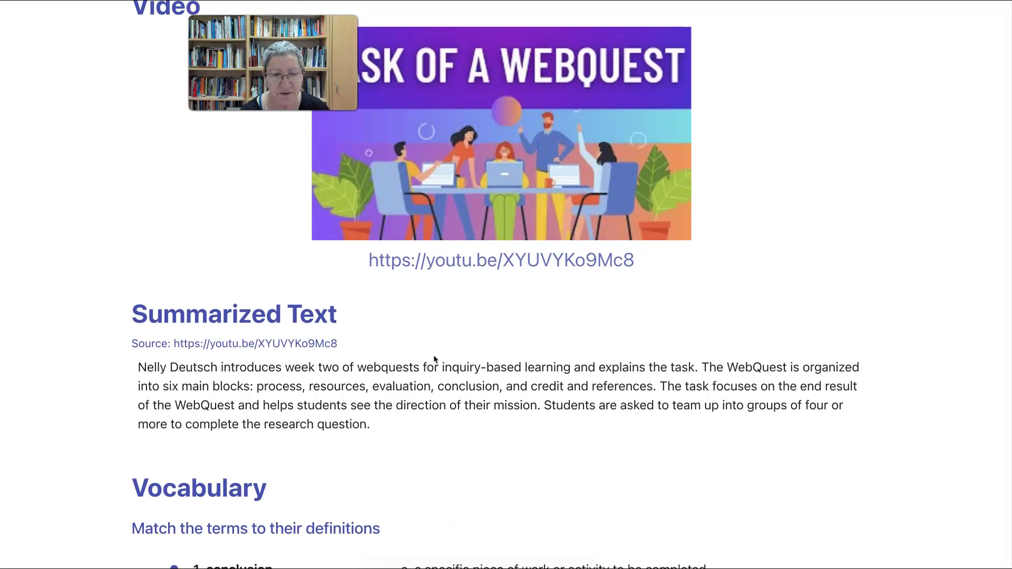
pyautogui.scroll(-6, 435, 359)
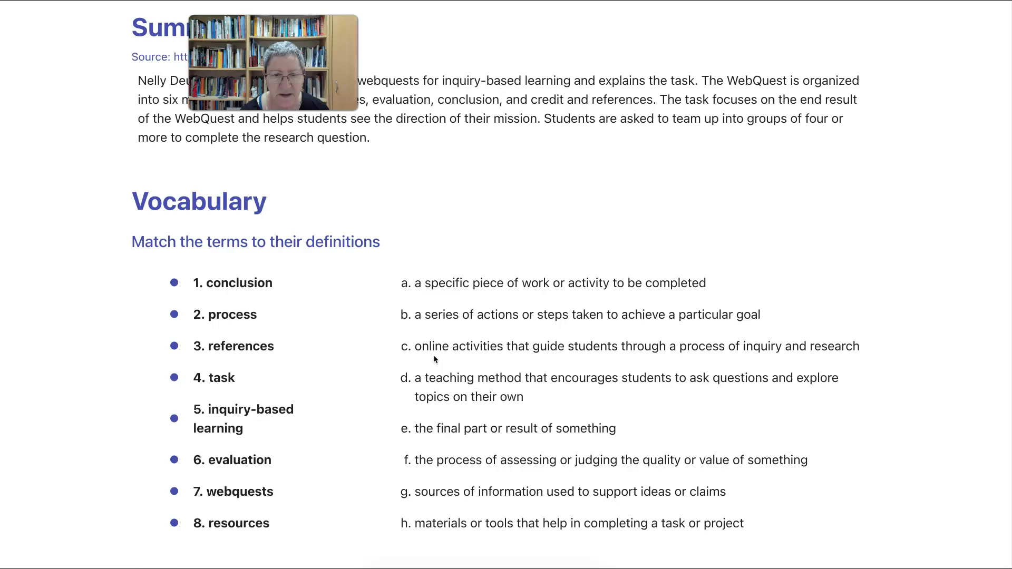
pyautogui.scroll(-1, 434, 356)
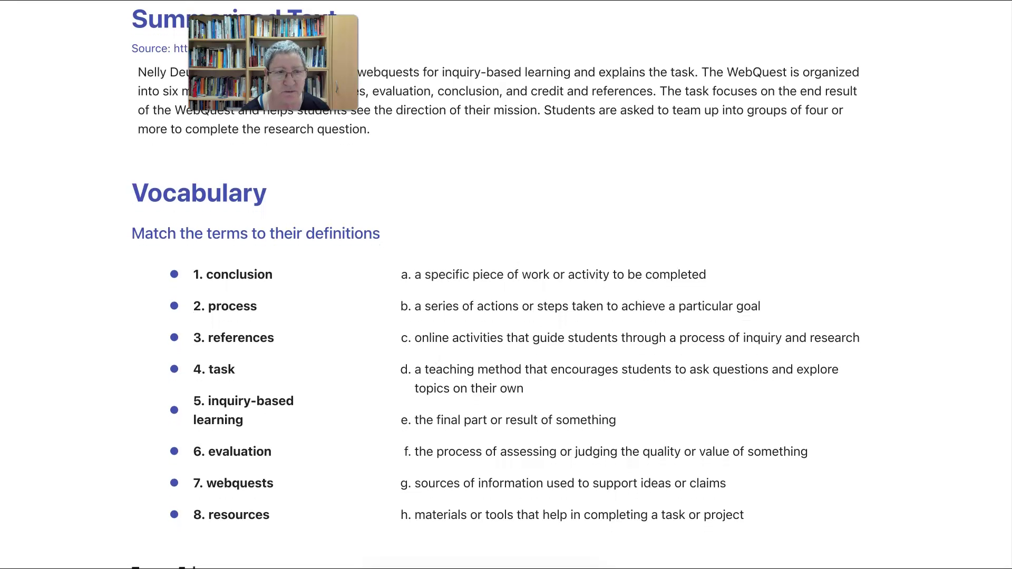
pyautogui.scroll(4, 495, 285)
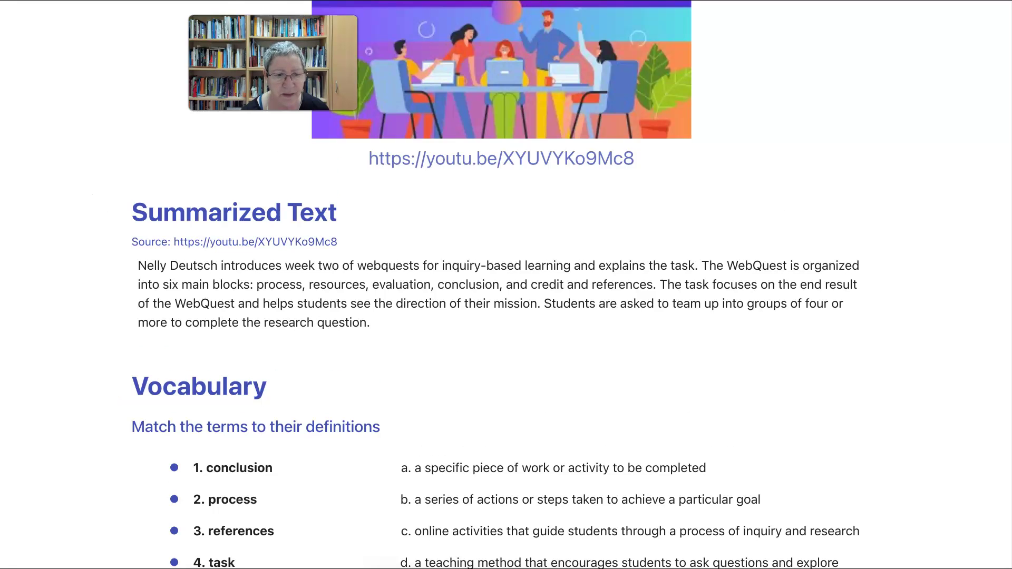
pyautogui.scroll(-5, 506, 284)
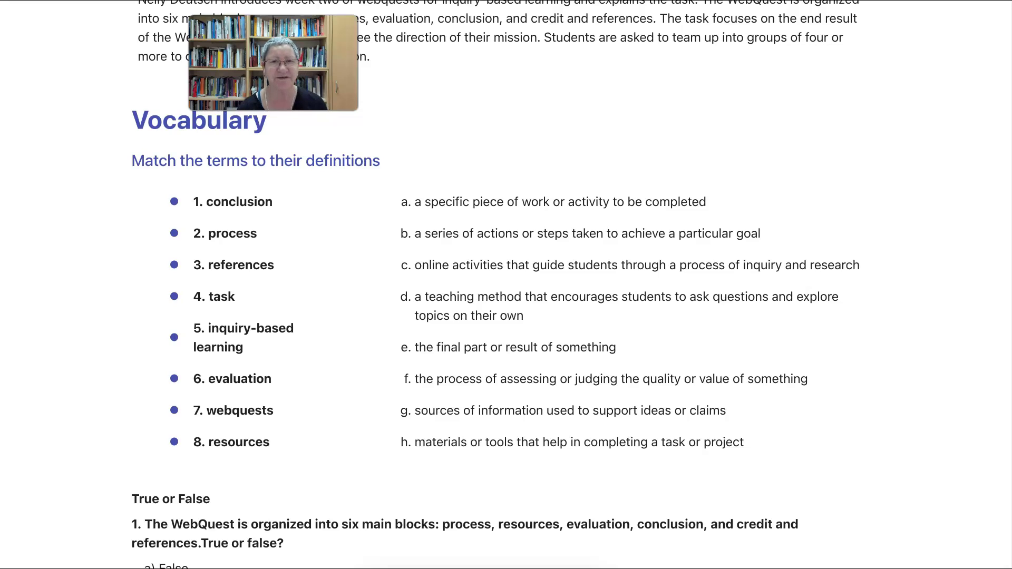
pyautogui.scroll(-2, 506, 285)
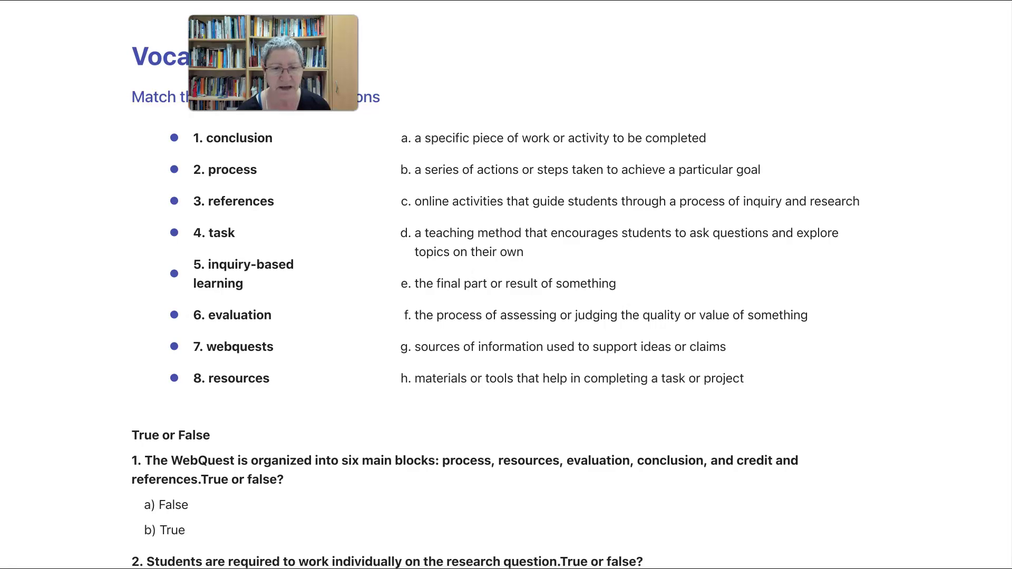
pyautogui.scroll(-1, 397, 223)
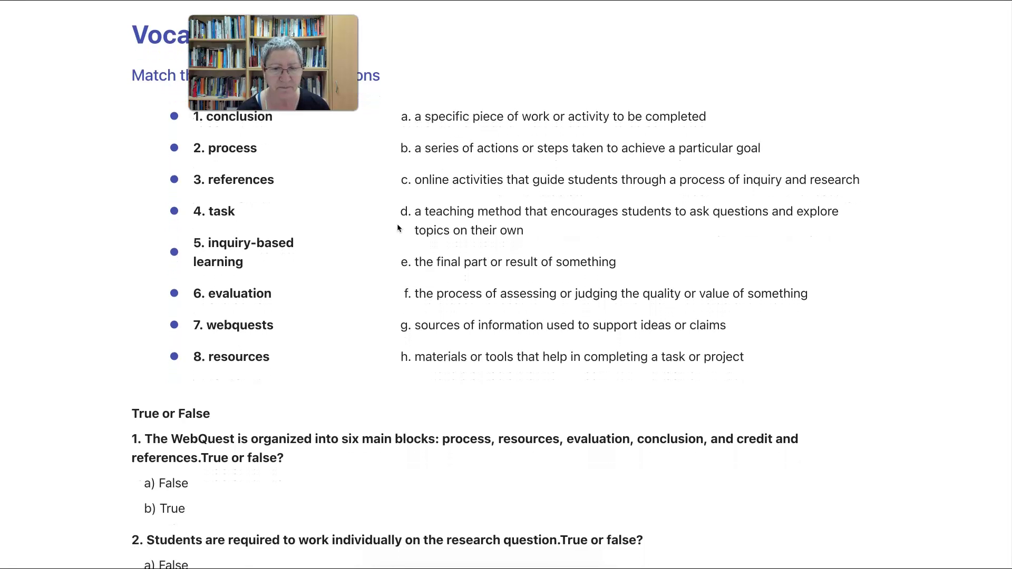
pyautogui.scroll(-6, 397, 223)
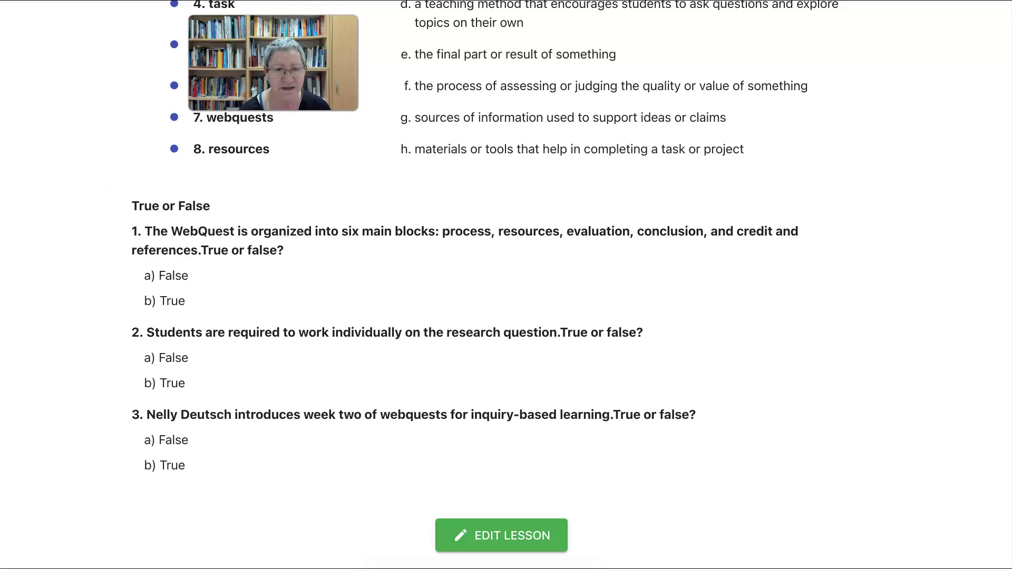
pyautogui.scroll(-2, 305, 216)
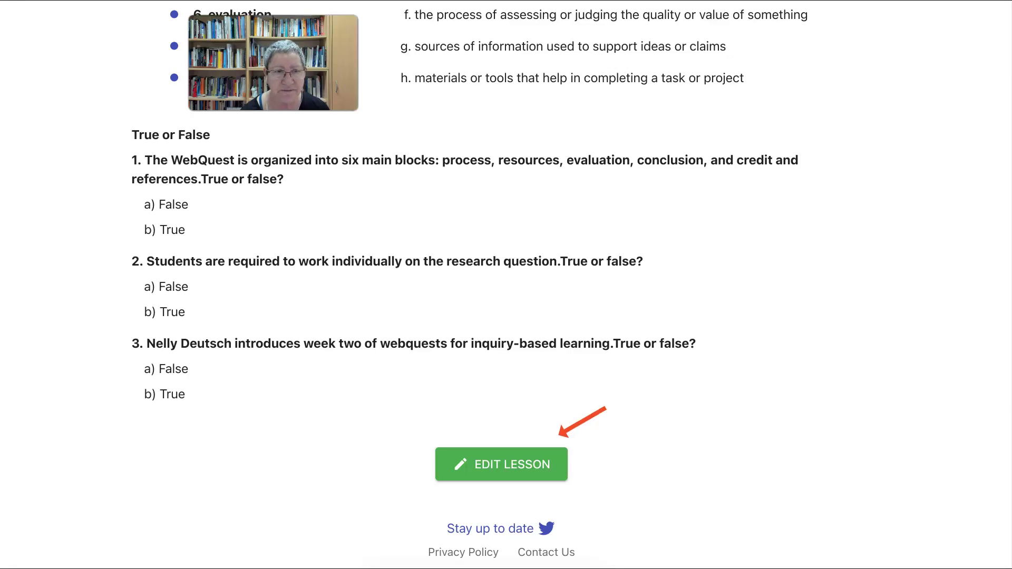
pyautogui.scroll(10, 507, 285)
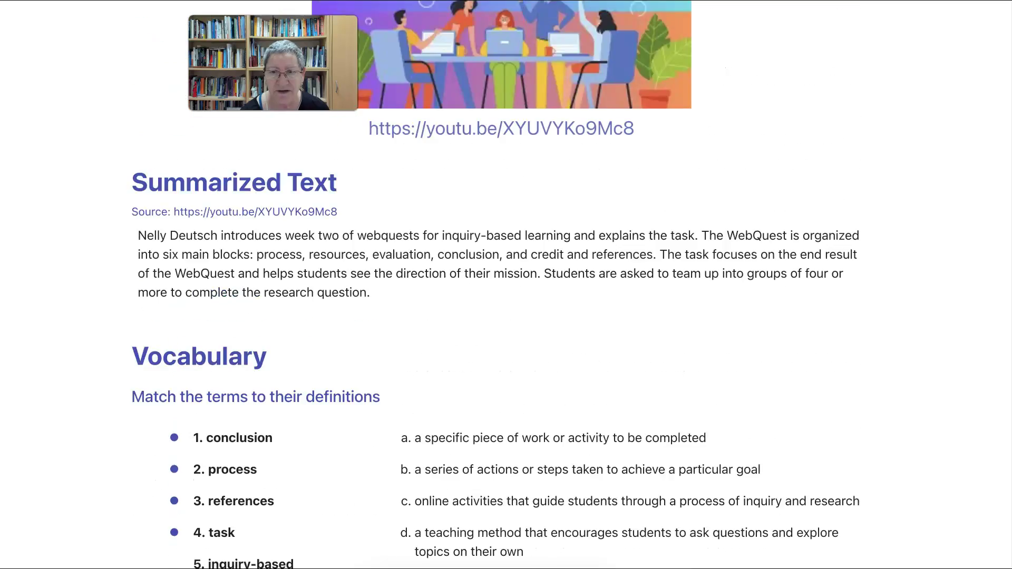
# Save the lesson (1 of 10 saved), then try H5P export and dismiss the upgrade notice
pyautogui.scroll(8, 506, 285)
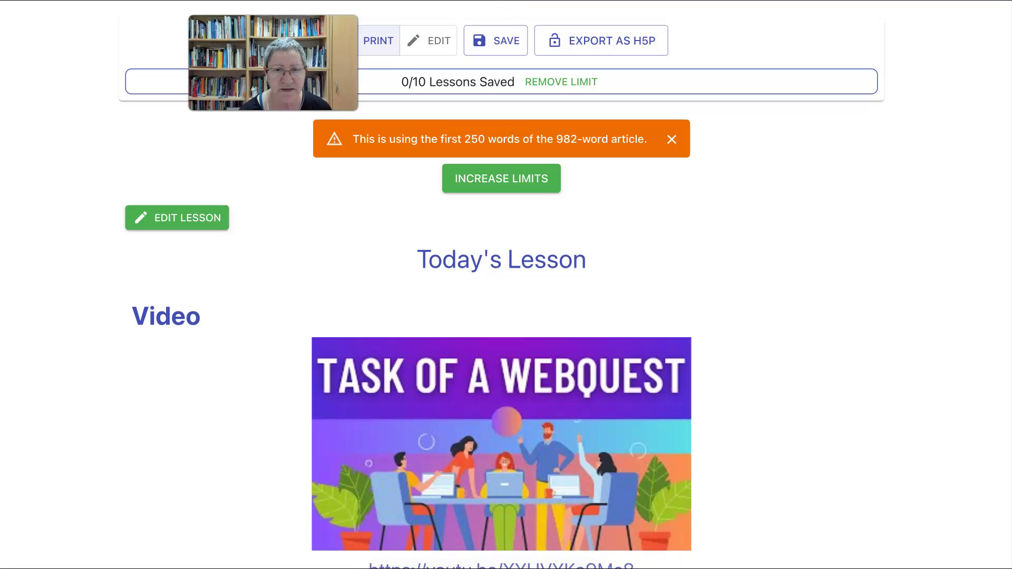
pyautogui.click(492, 42)
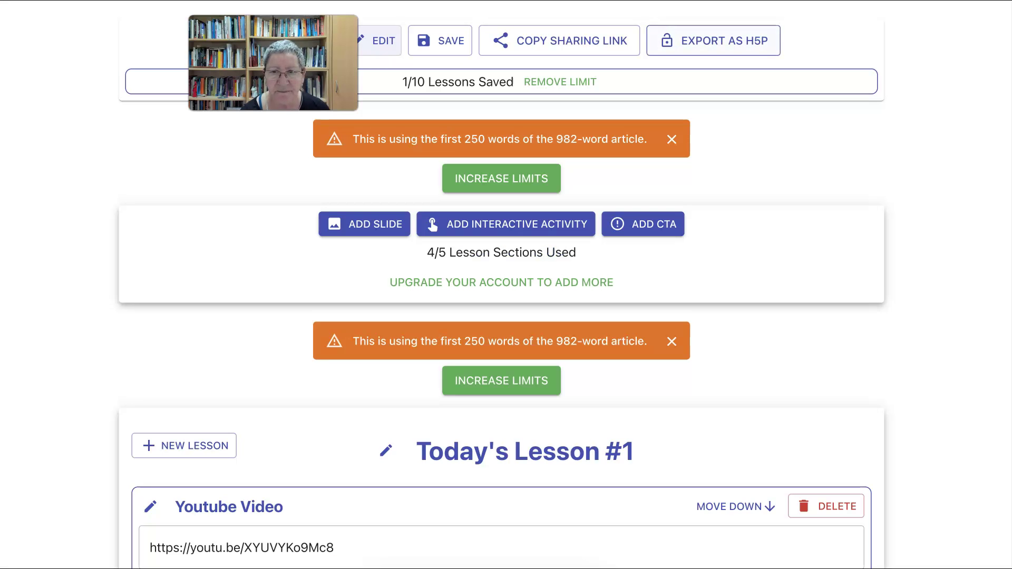
pyautogui.click(713, 40)
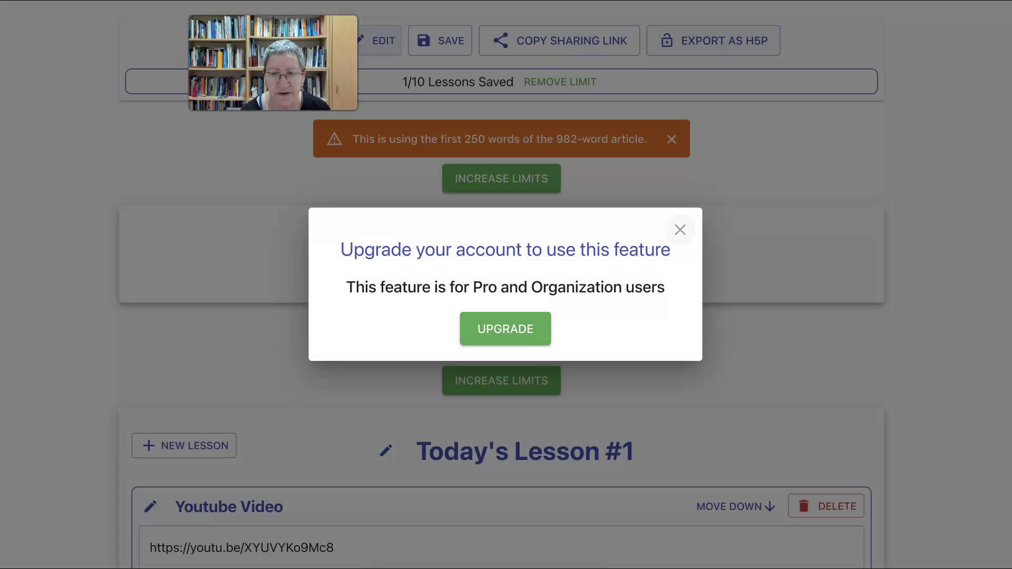
pyautogui.click(680, 229)
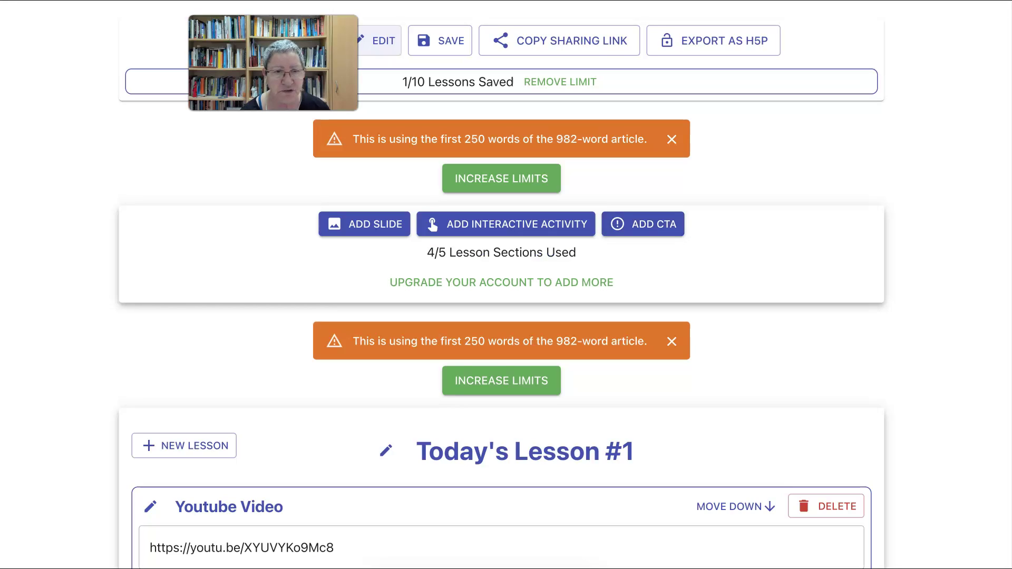
# Retitle the lesson from 'Today's Lesson #1' to 'Task of a WebQuest' and confirm
pyautogui.scroll(-6, 385, 135)
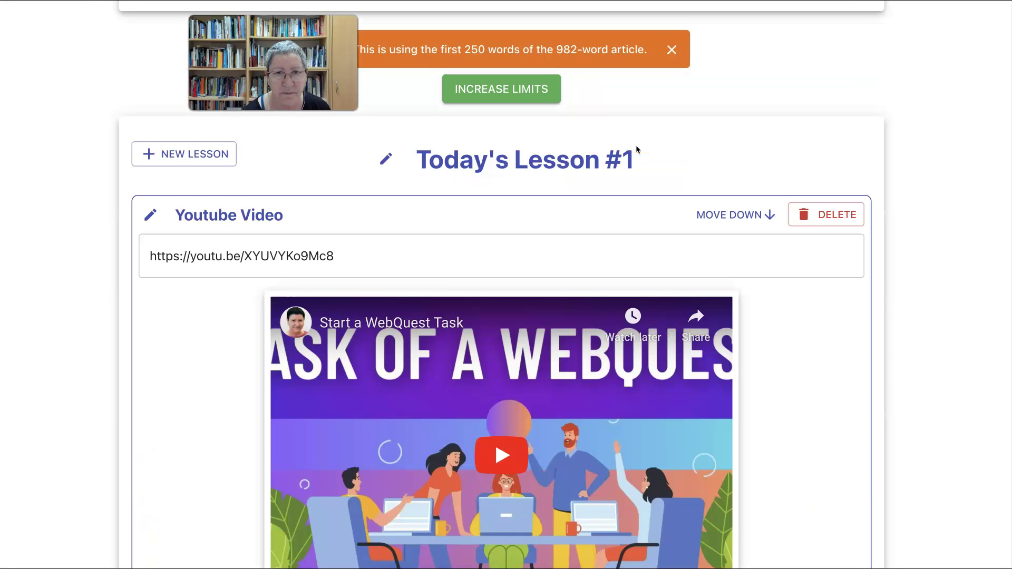
pyautogui.scroll(-2, 388, 140)
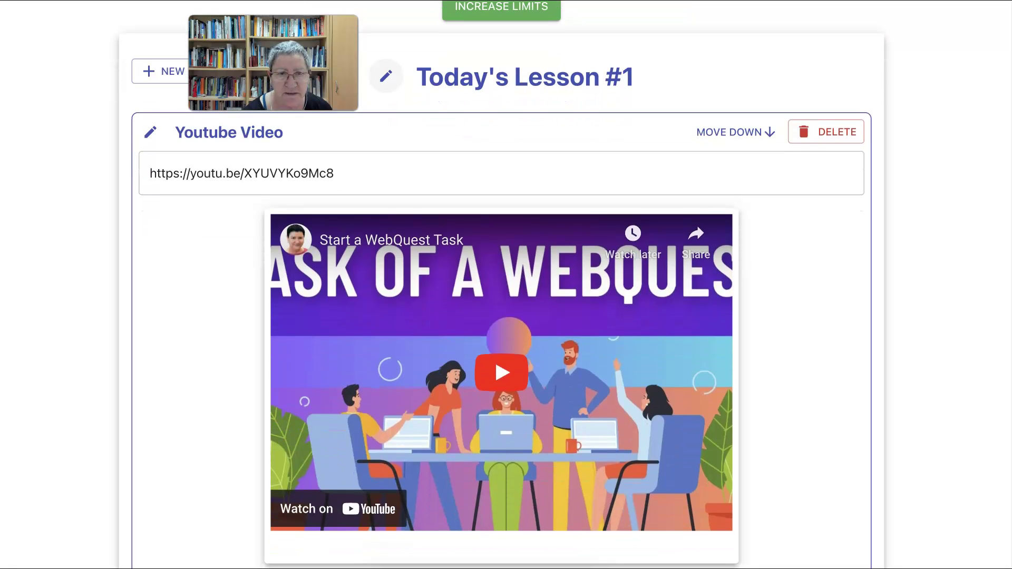
pyautogui.click(386, 77)
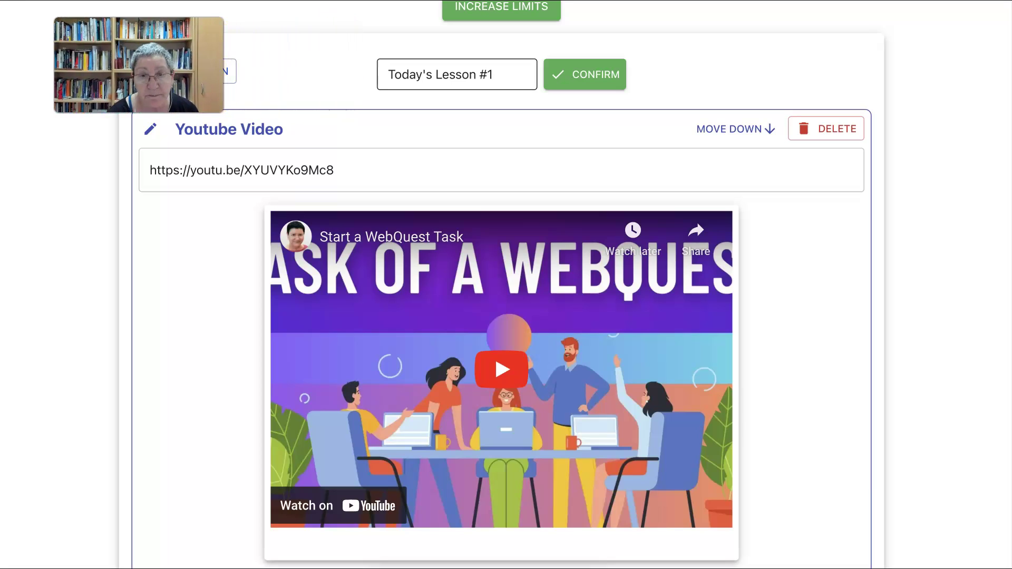
pyautogui.click(422, 74)
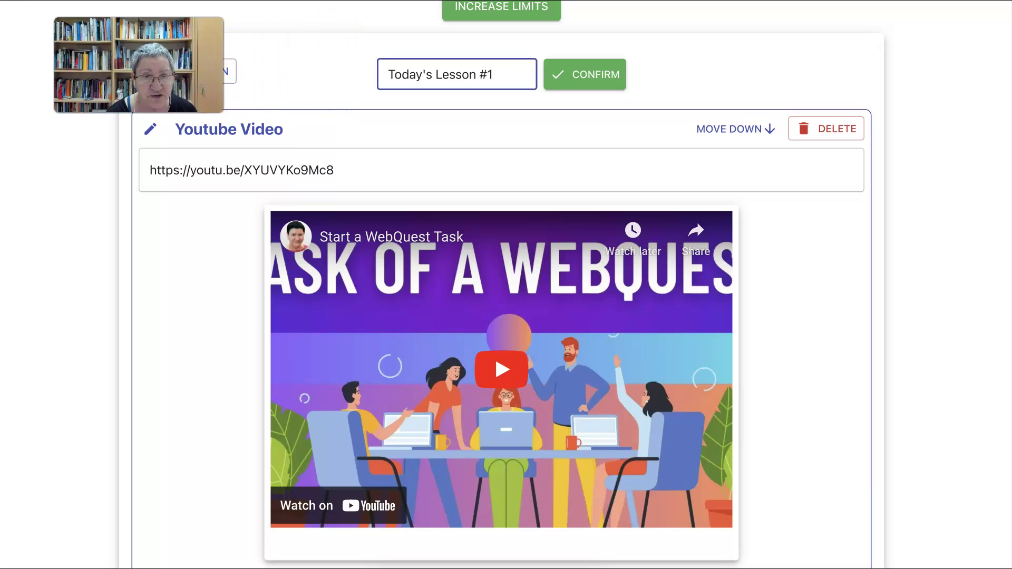
pyautogui.hotkey('shift', 'alt', 'Right')
pyautogui.hotkey('shift', 'alt', 'Right')
pyautogui.hotkey('shift', 'alt', 'Right')
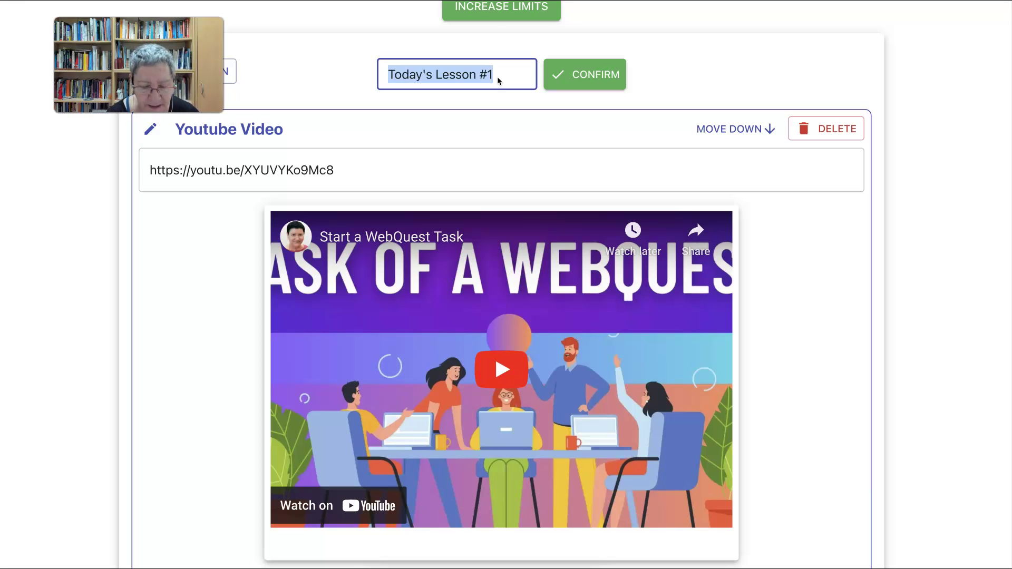
pyautogui.write('TaSK')
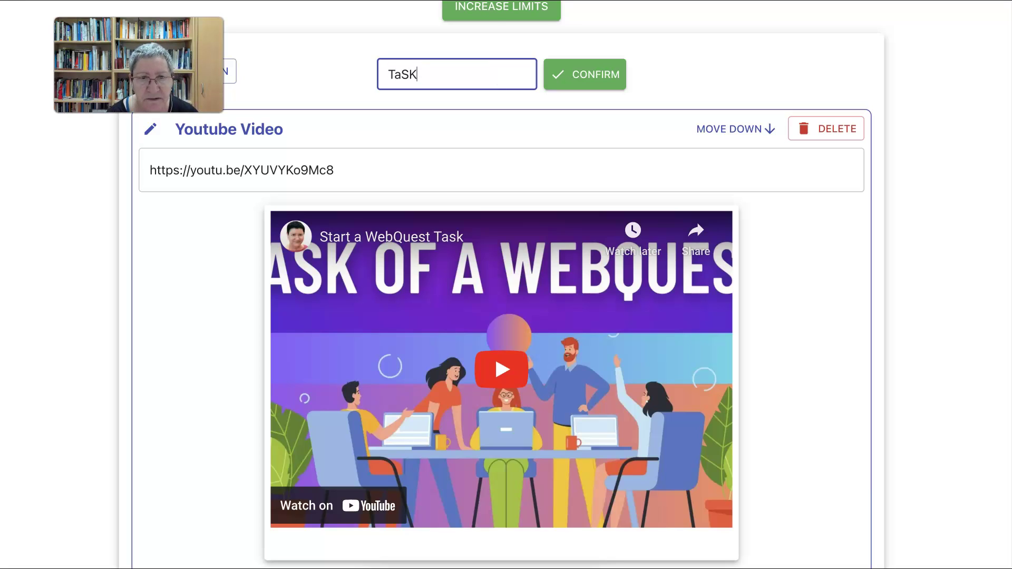
pyautogui.press('BackSpace')
pyautogui.press('BackSpace')
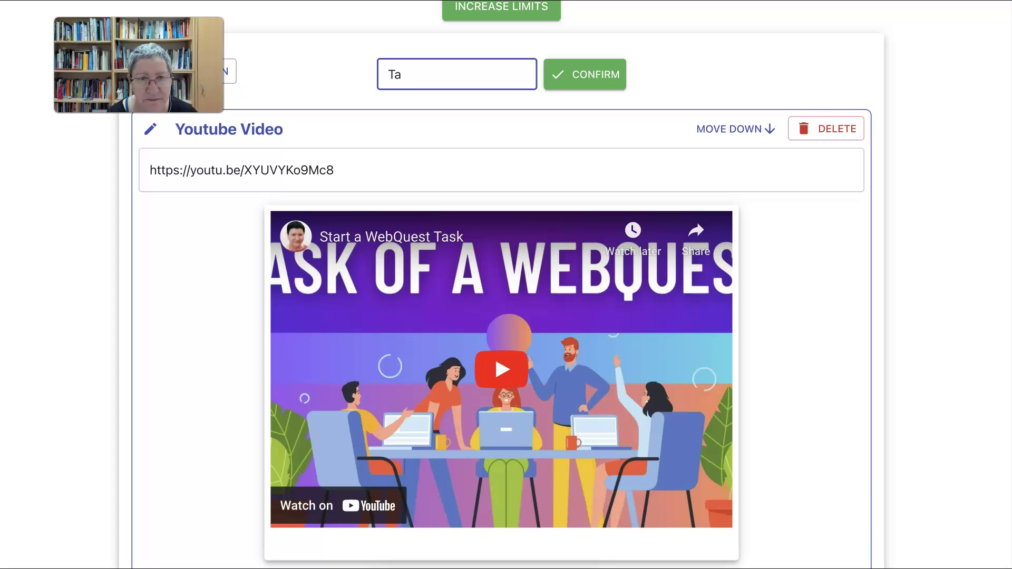
pyautogui.write('sk of a ')
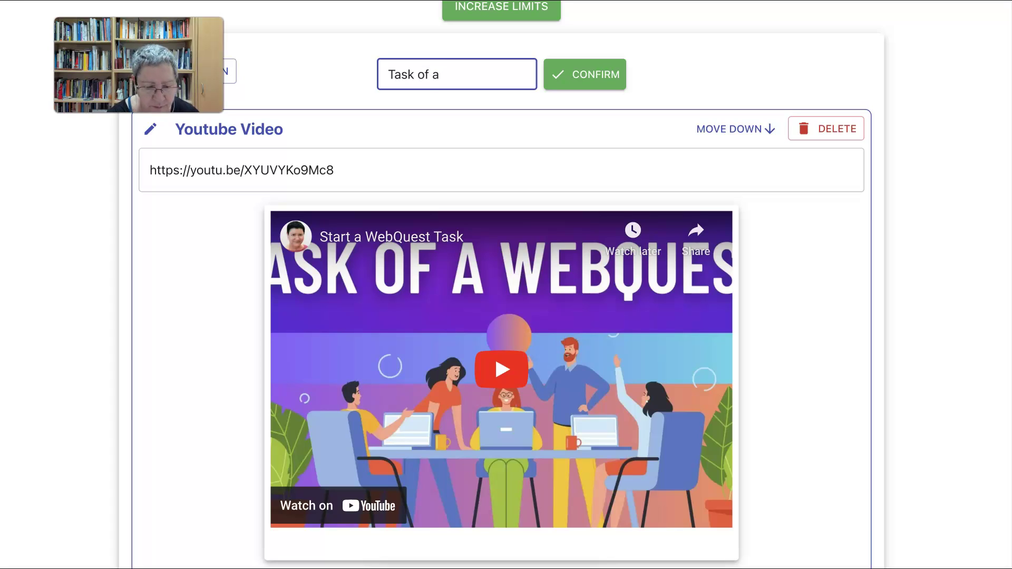
pyautogui.write('WebQ')
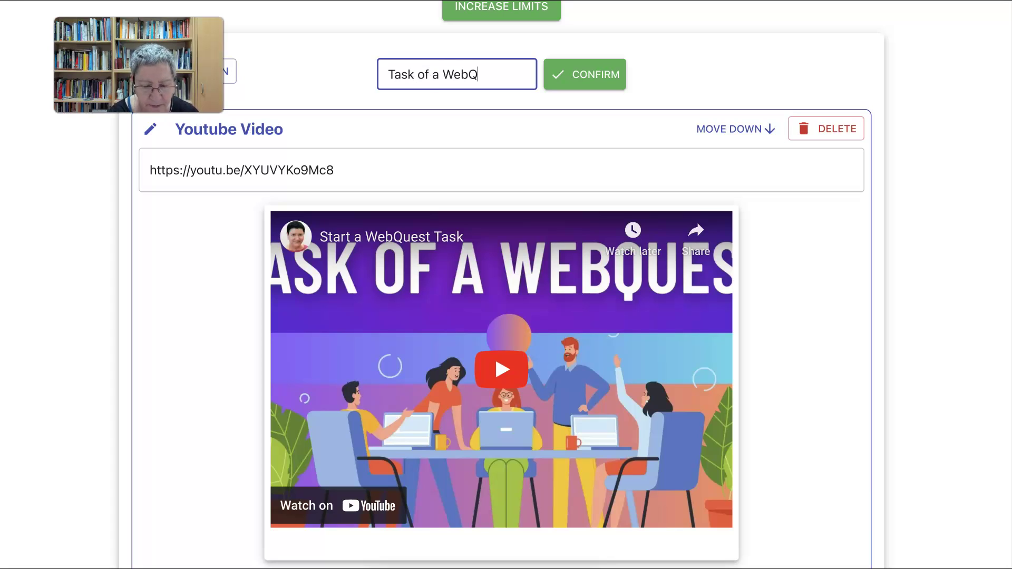
pyautogui.write('uest')
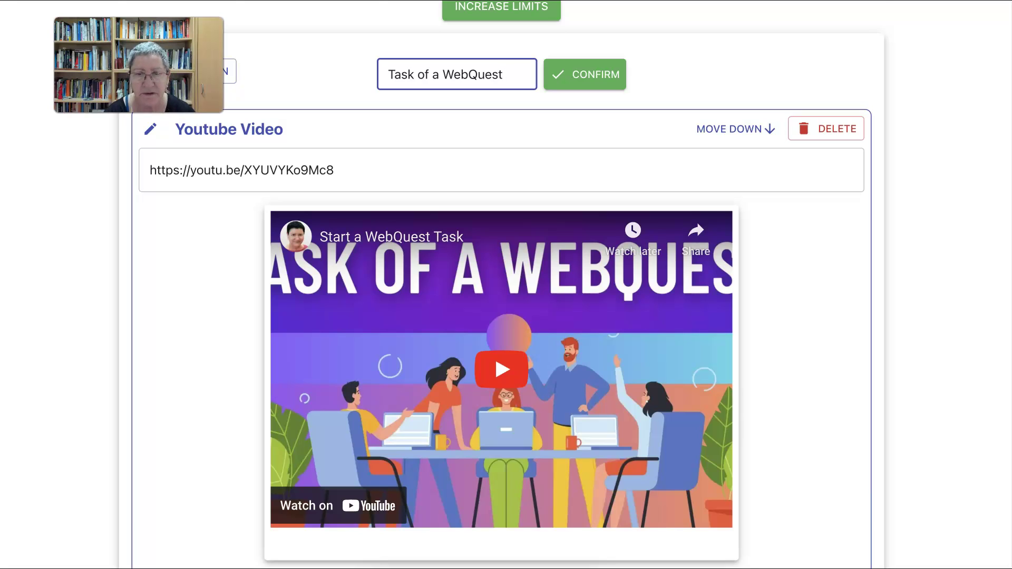
pyautogui.scroll(-2, 501, 316)
pyautogui.scroll(1, 501, 316)
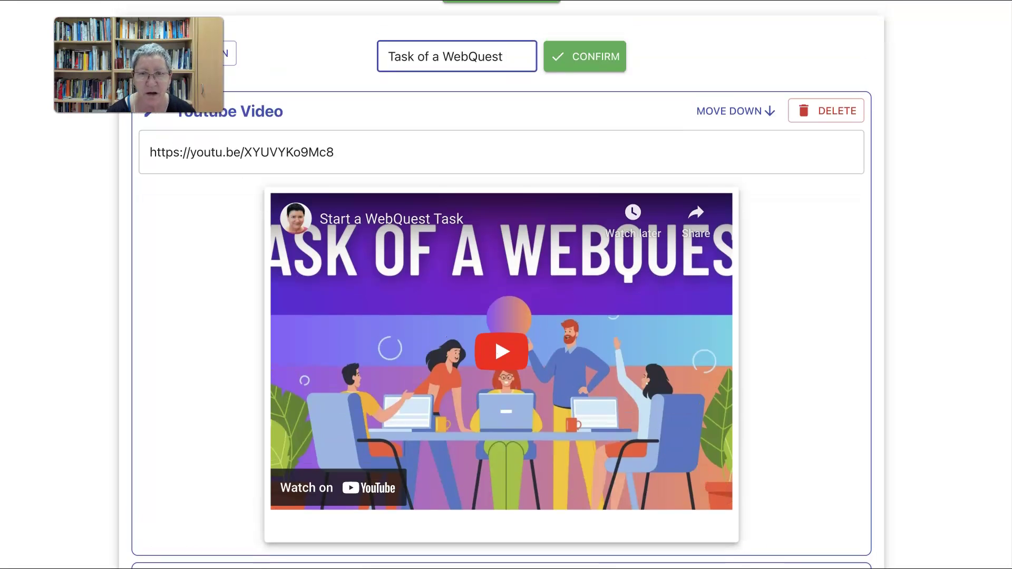
pyautogui.press('Return')
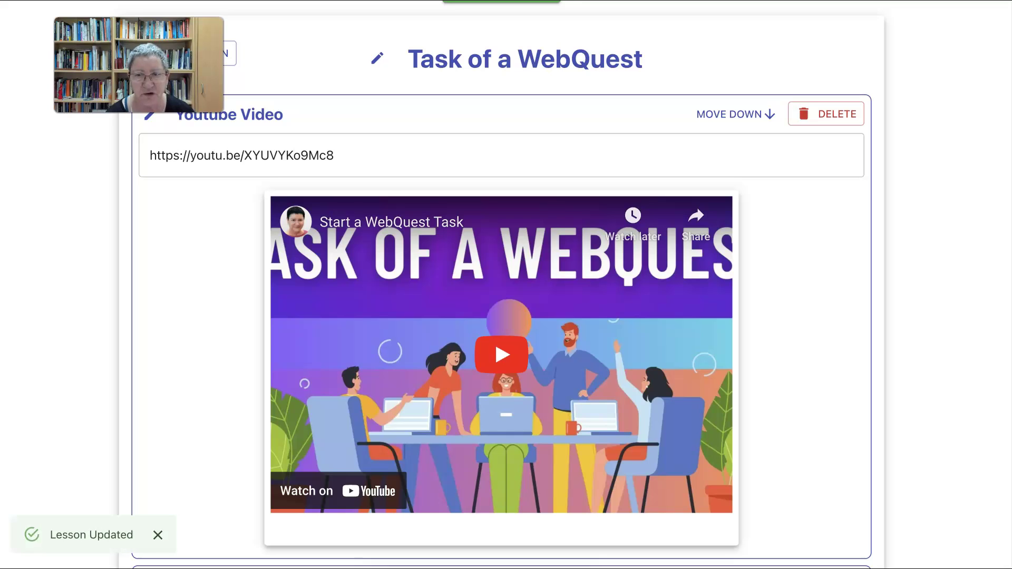
pyautogui.scroll(3, 501, 316)
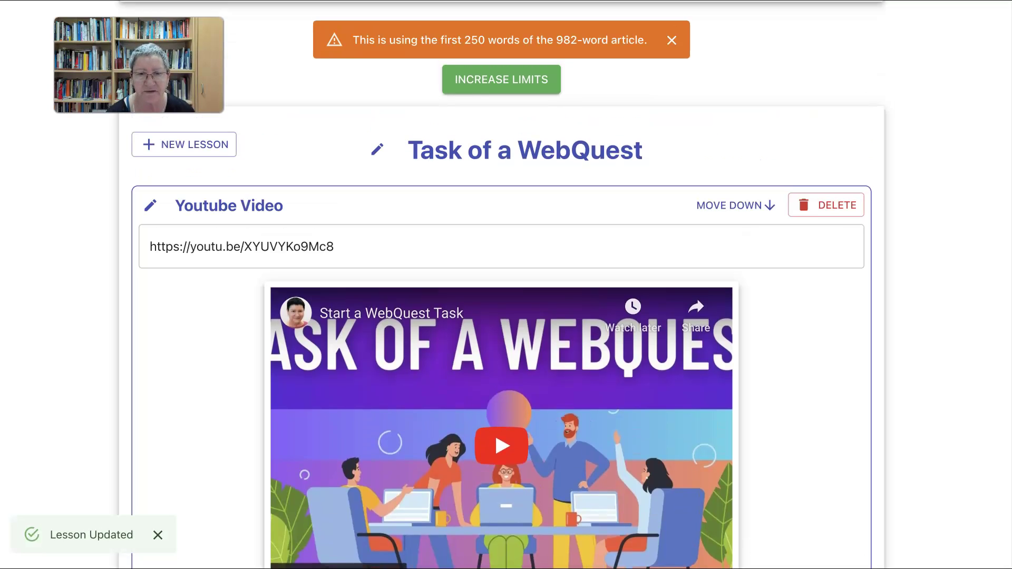
pyautogui.scroll(-1, 501, 316)
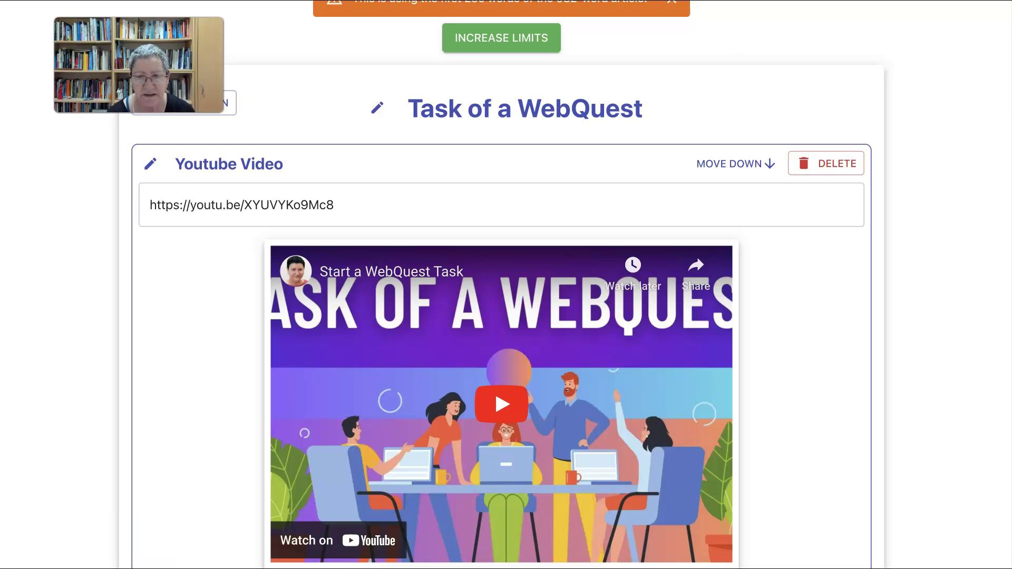
pyautogui.scroll(-3, 551, 308)
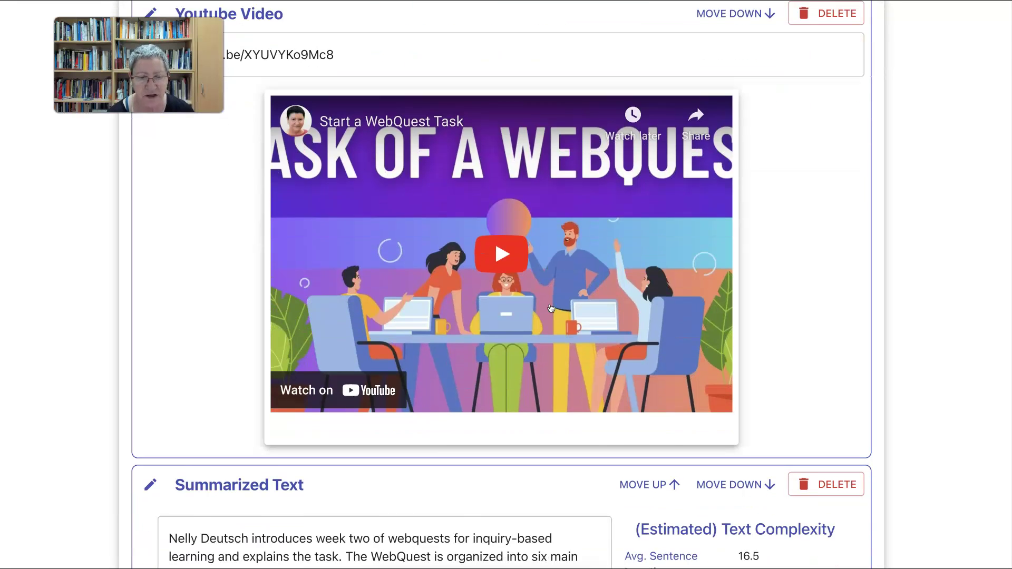
pyautogui.scroll(-1, 467, 254)
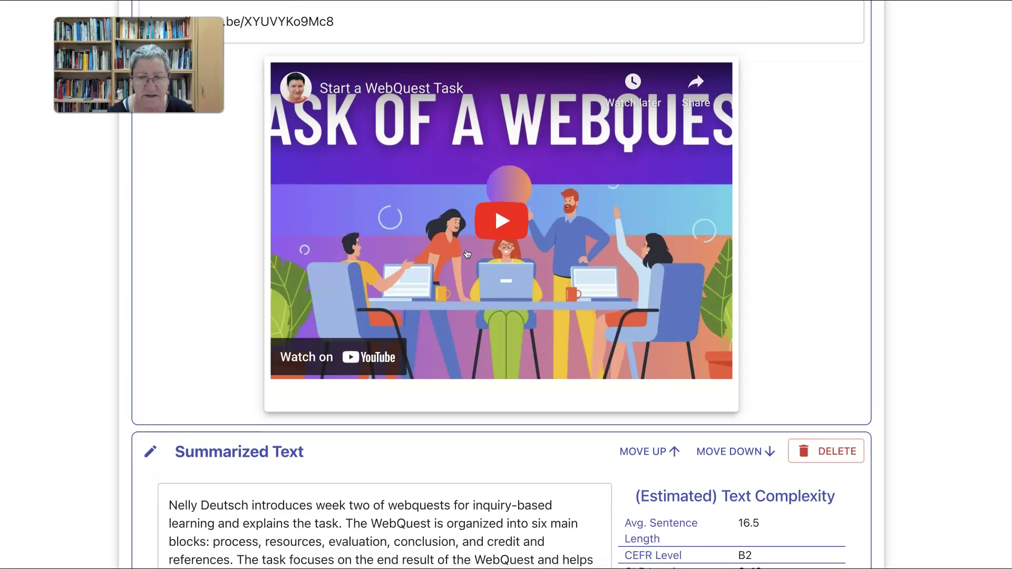
pyautogui.scroll(-2, 467, 254)
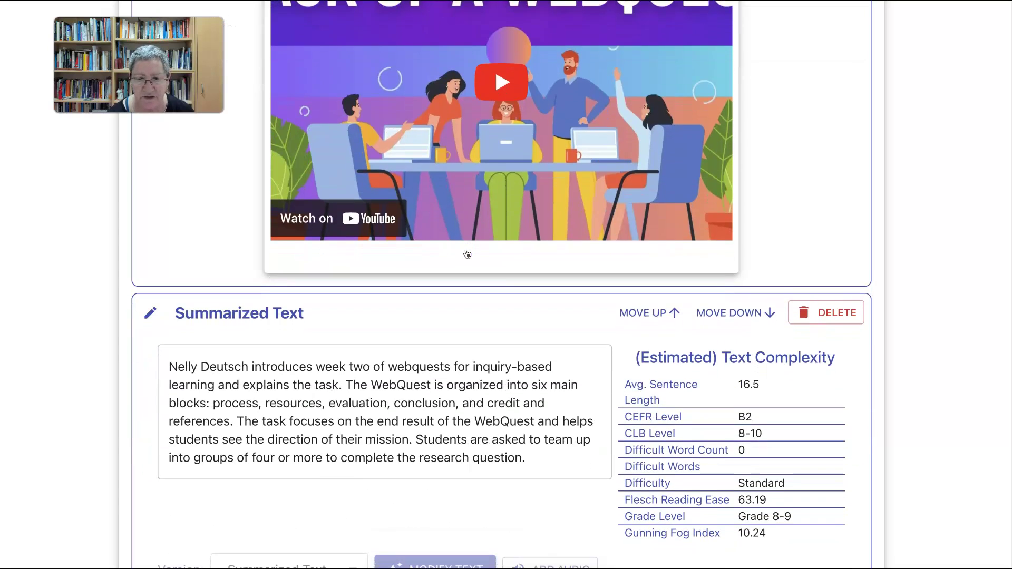
pyautogui.scroll(-2, 467, 255)
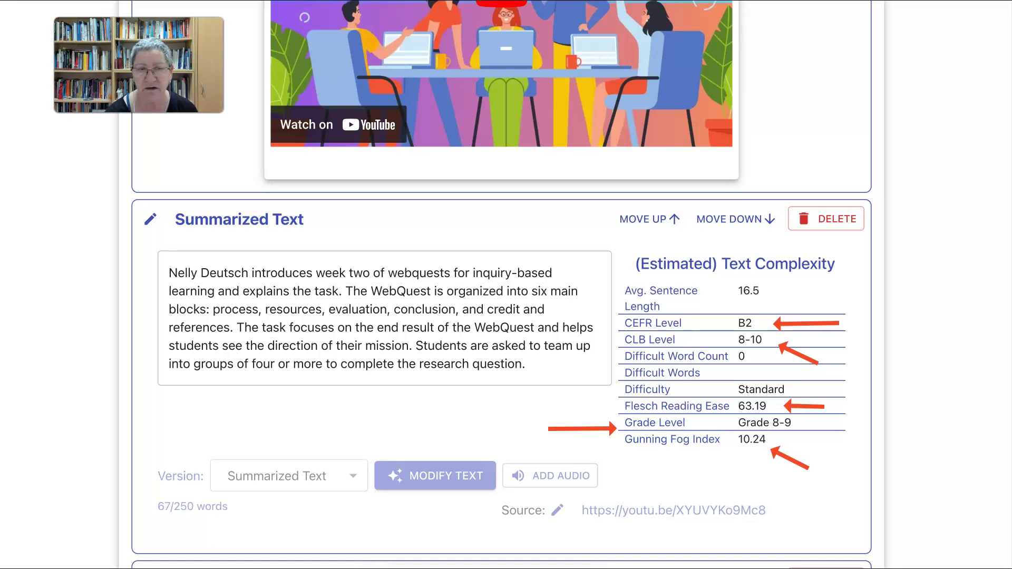
pyautogui.scroll(3, 502, 285)
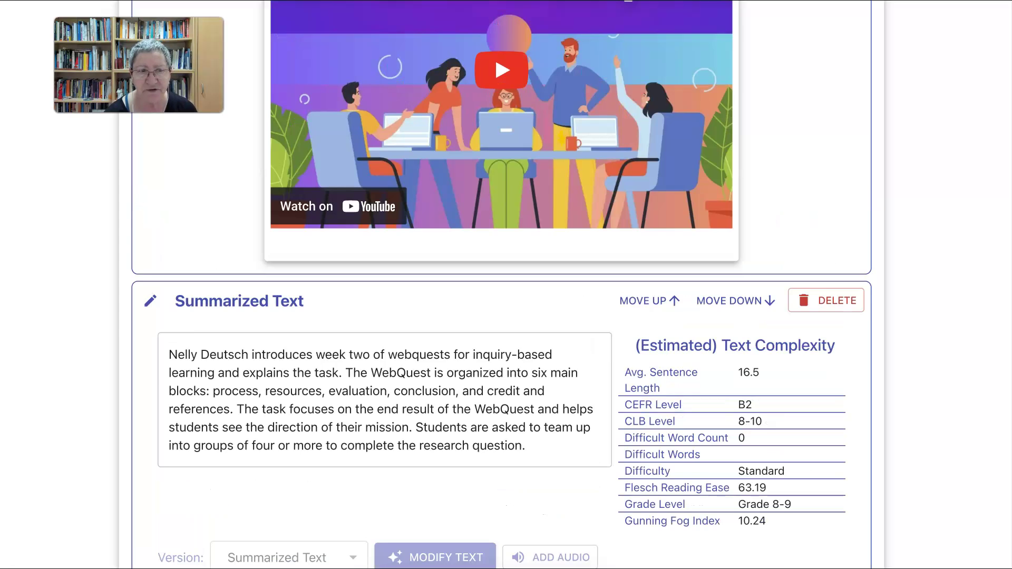
pyautogui.scroll(10, 491, 183)
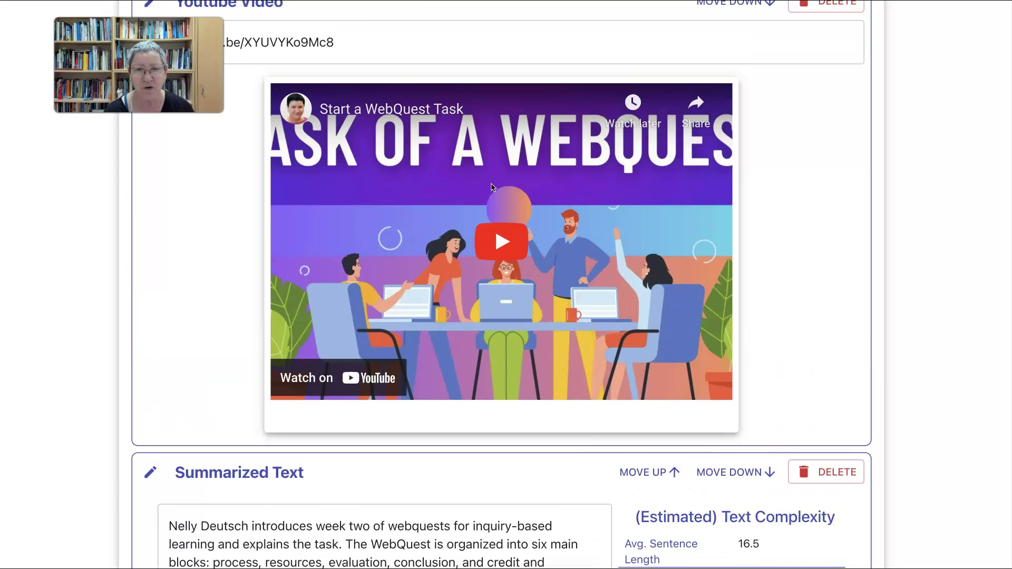
# Scroll up past the lesson and down through the Roshi landing pages
pyautogui.scroll(5, 492, 187)
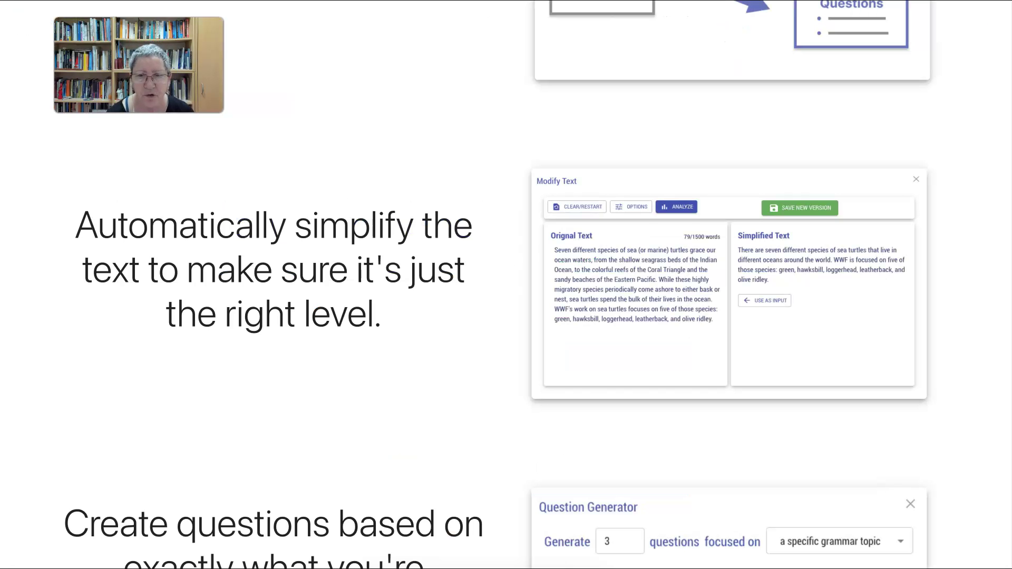
pyautogui.scroll(-1, 398, 136)
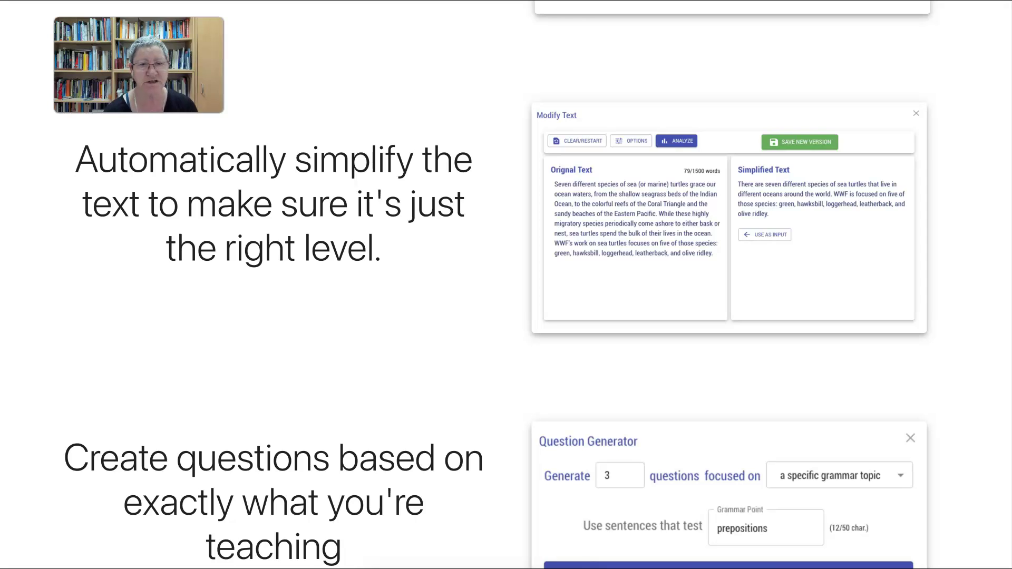
pyautogui.scroll(-3, 445, 210)
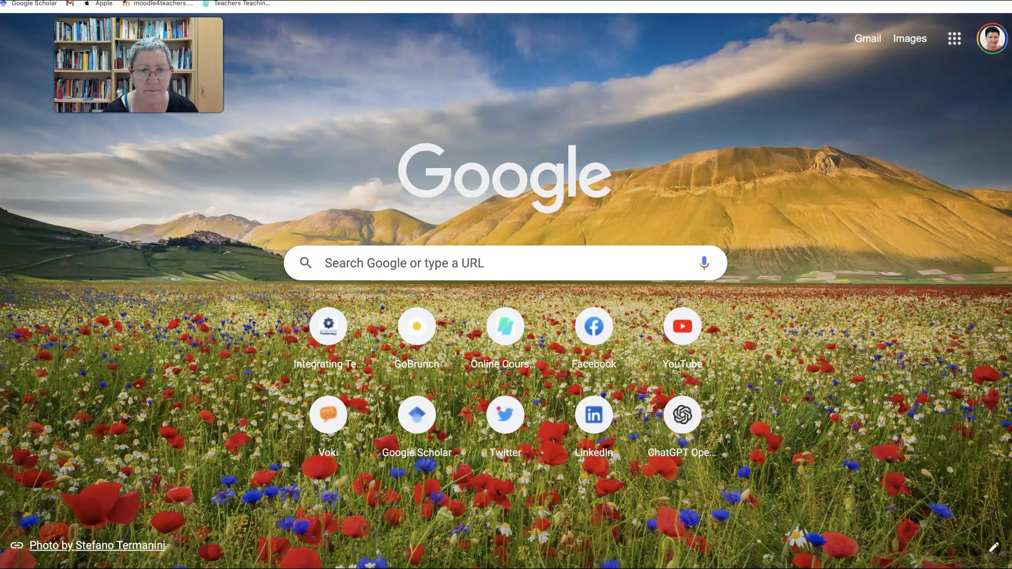
# Search Google for Roshi AI and open its 'Lessons in 1 Click' website
pyautogui.click(325, 263)
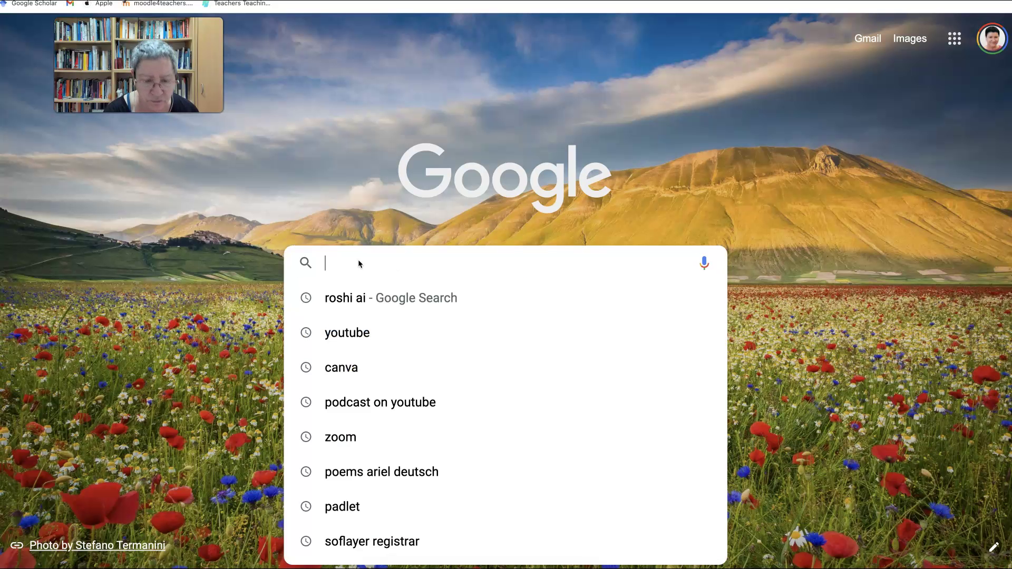
pyautogui.write('Roshi ai')
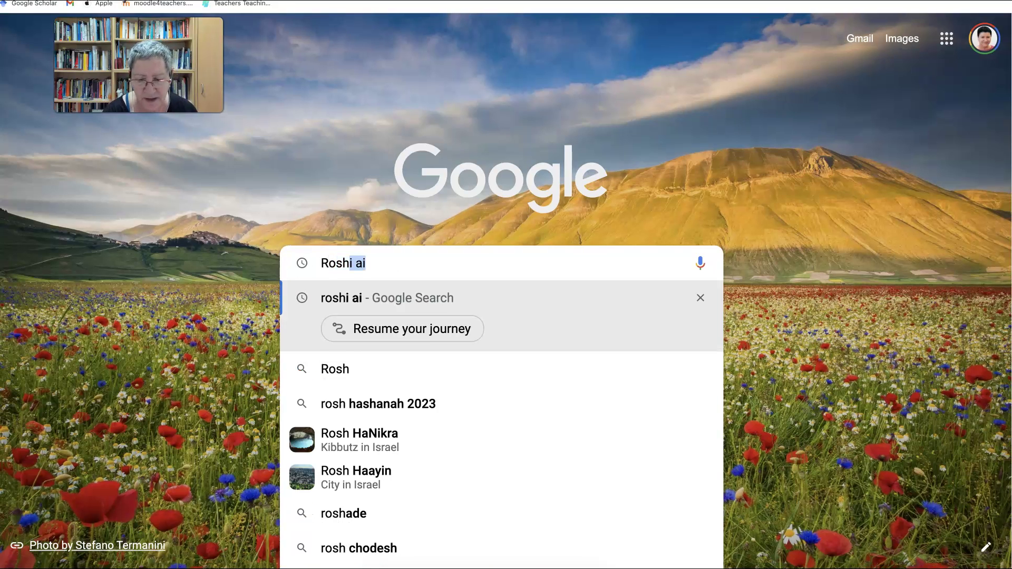
pyautogui.press('Return')
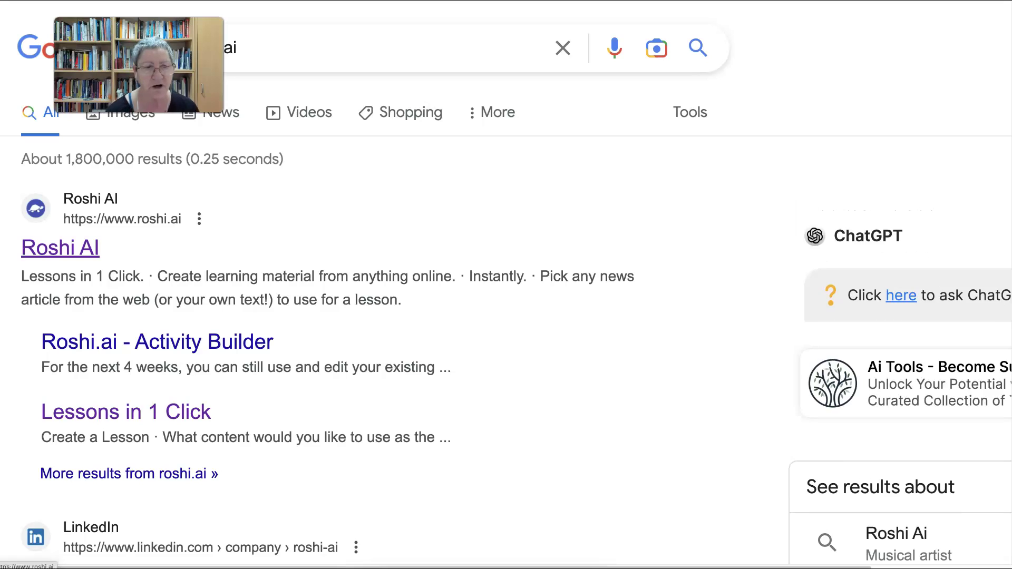
pyautogui.click(70, 246)
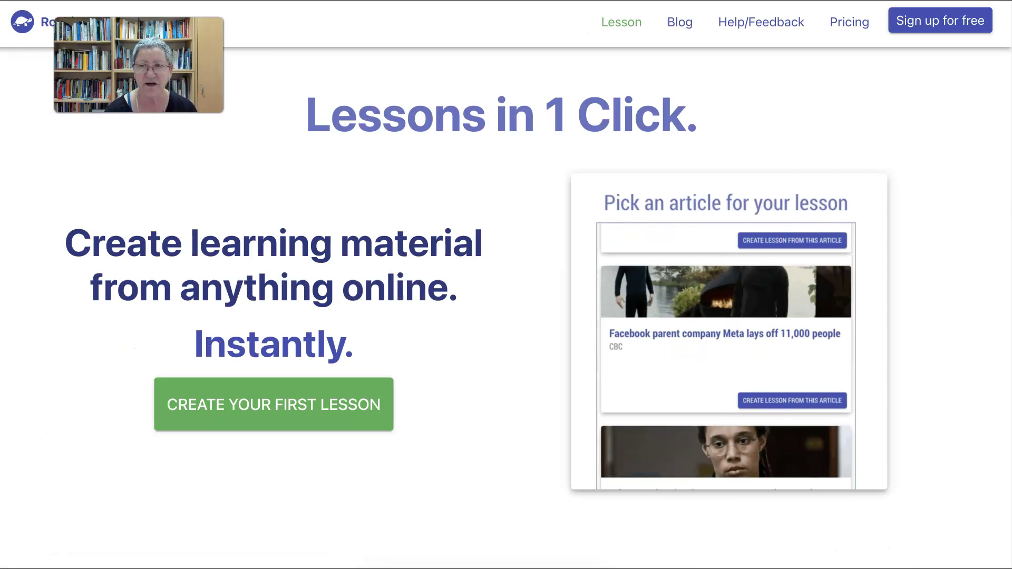